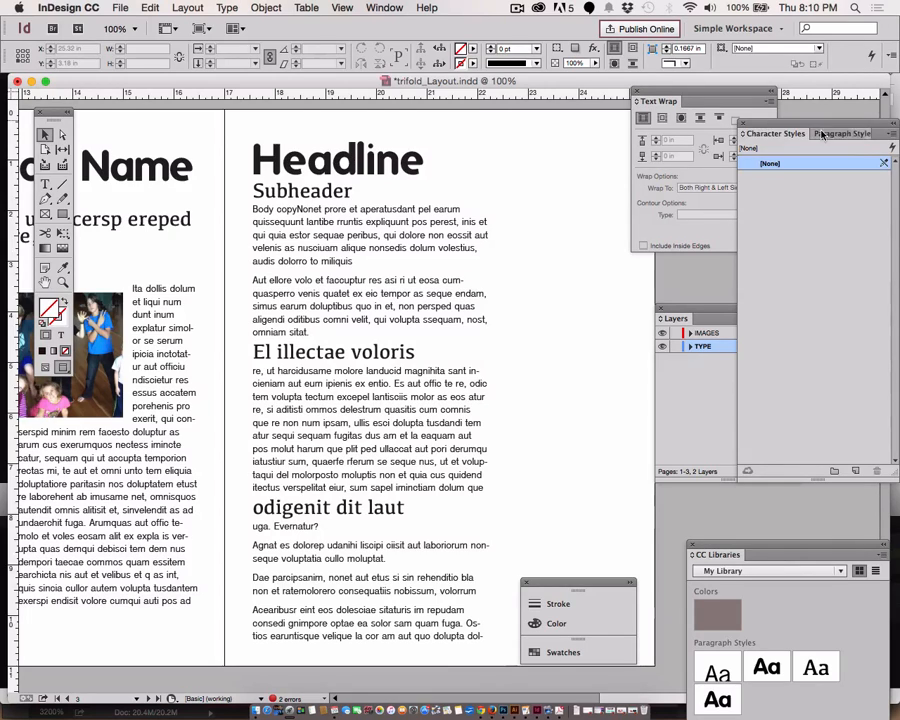
Recolour the word "alique" in the first body paragraph under Subheader to red, R 255, G 13, B 19.
click(822, 134)
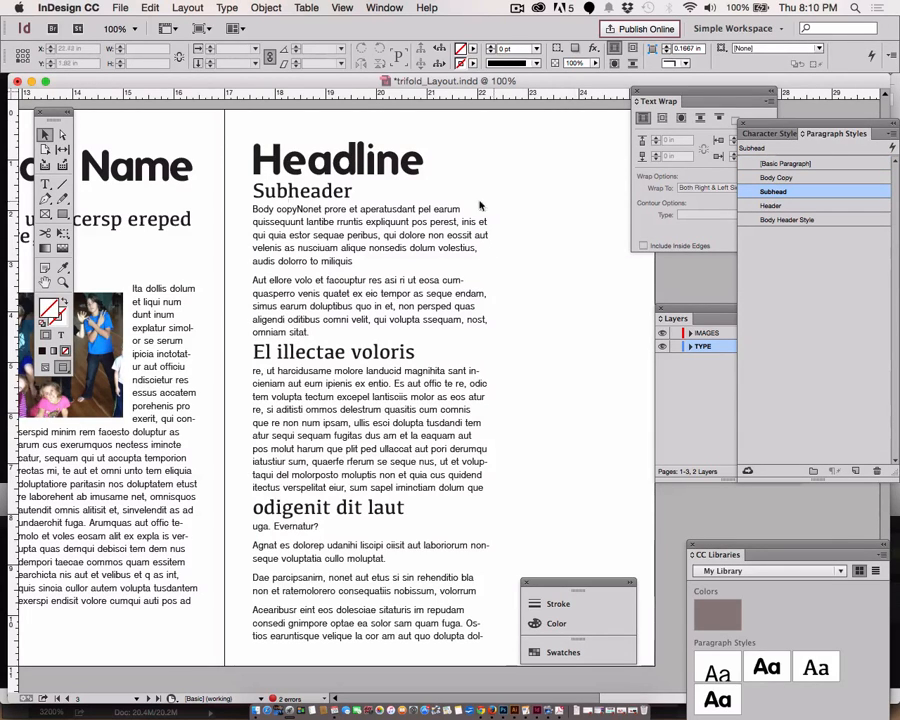
click(44, 184)
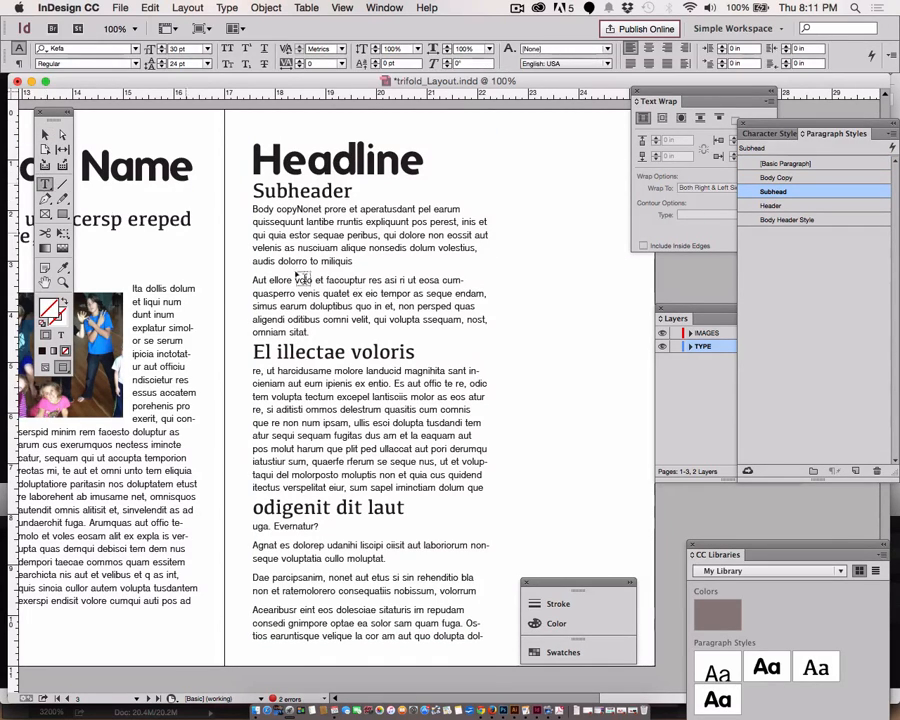
click(348, 248)
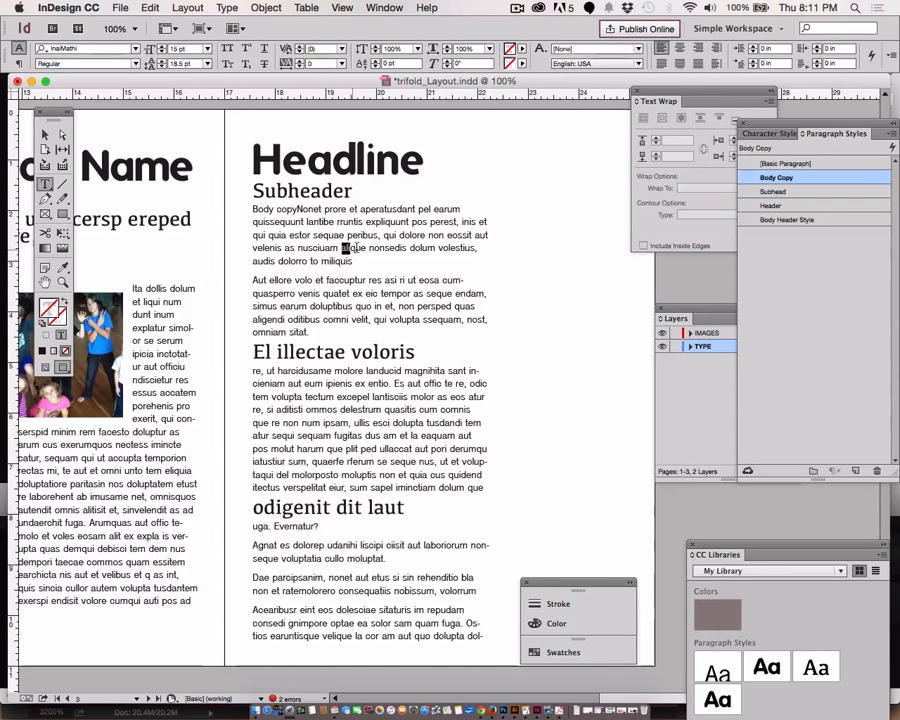
drag(343, 248, 357, 248)
click(347, 248)
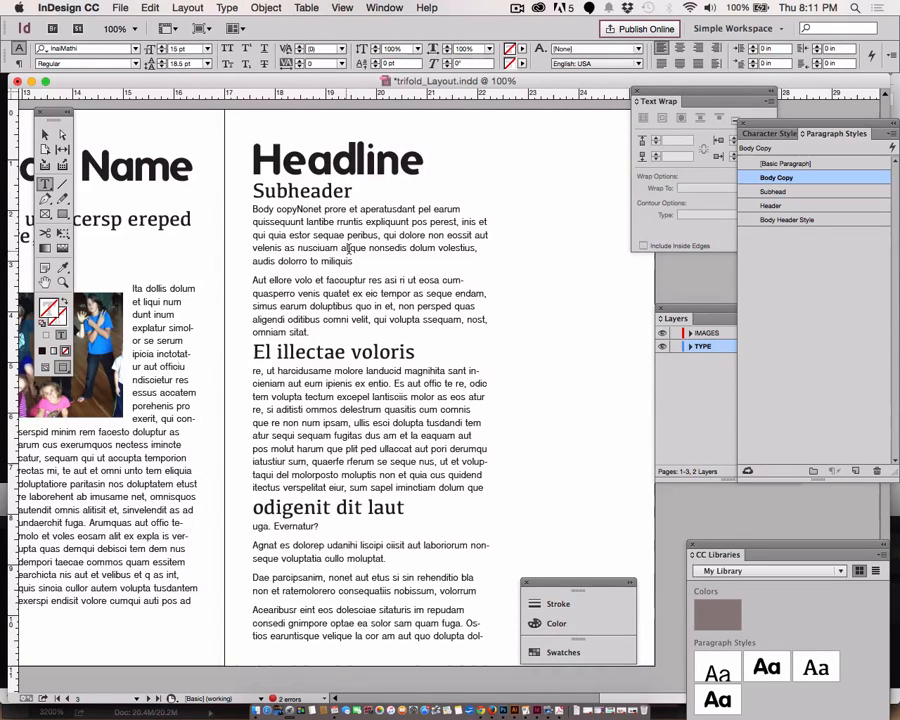
double_click(365, 249)
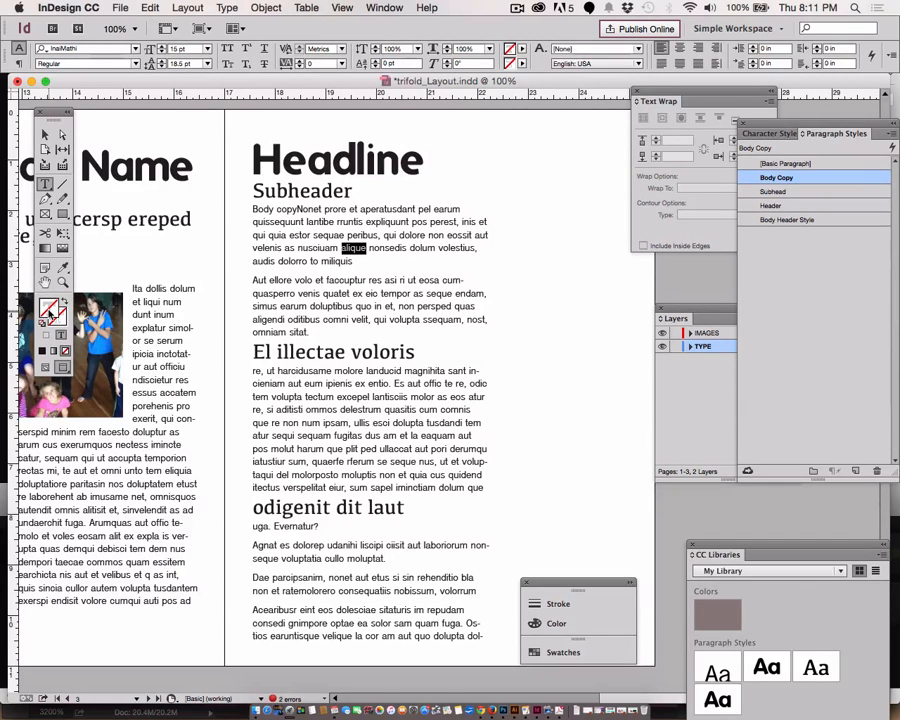
double_click(48, 310)
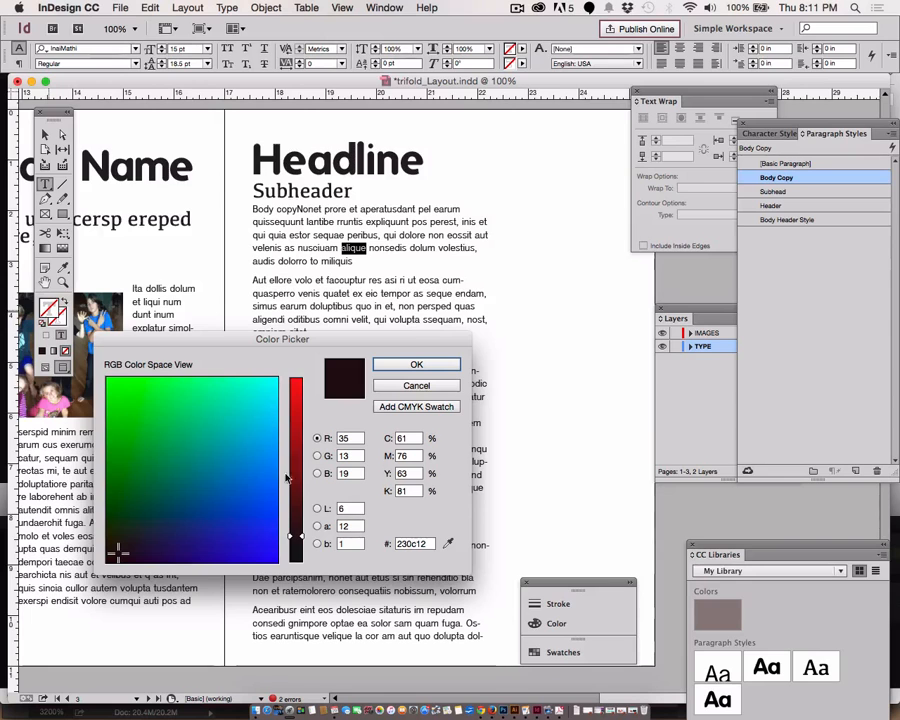
drag(302, 425, 298, 380)
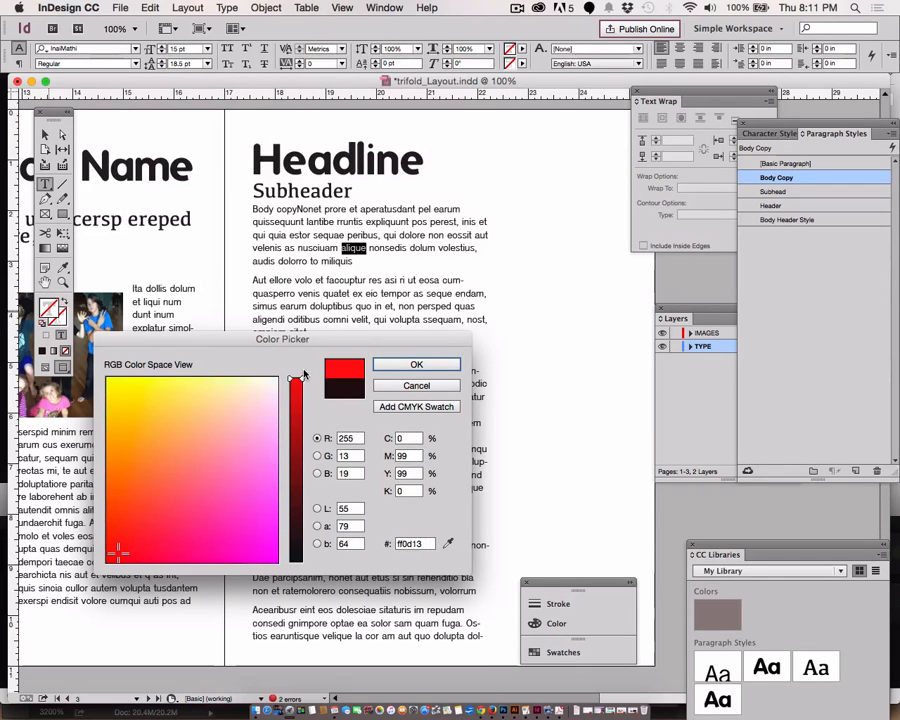
click(417, 364)
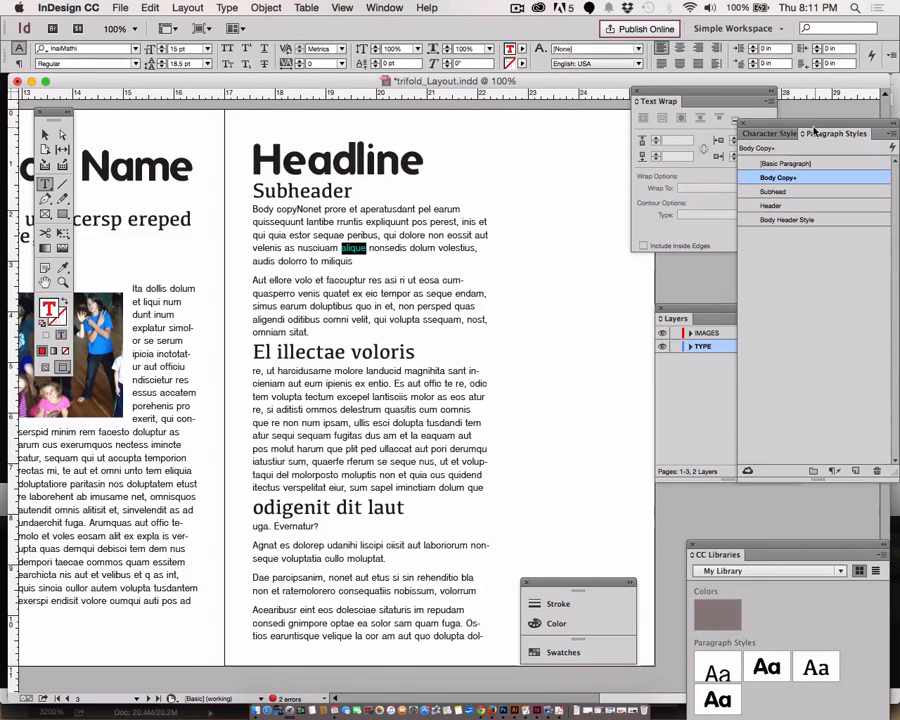
Create a character style named "red" from the selected word's formatting and apply it to the selection.
mouse_move(808, 127)
mouse_down()
mouse_move(800, 100)
mouse_move(740, 125)
mouse_move(729, 164)
mouse_move(744, 160)
mouse_move(746, 126)
mouse_move(740, 168)
mouse_move(742, 150)
mouse_move(846, 106)
mouse_move(797, 110)
mouse_up()
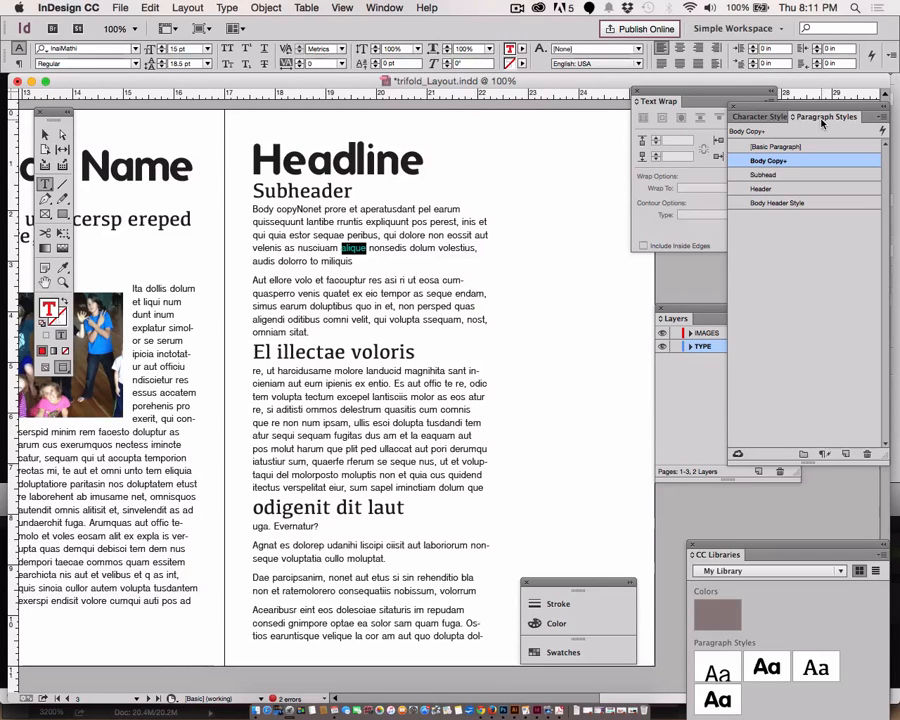
click(775, 117)
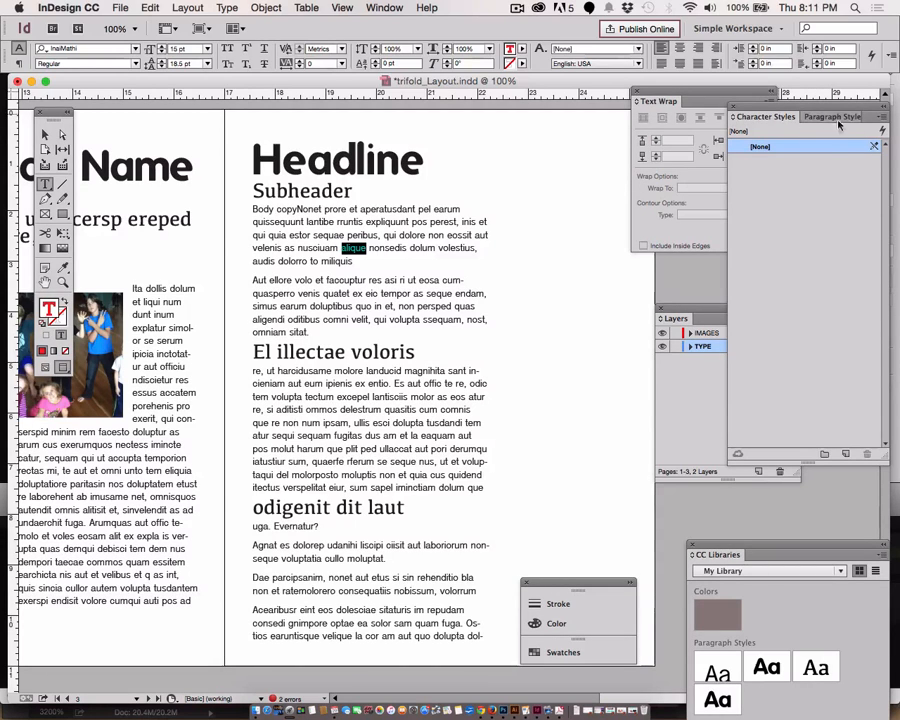
click(879, 117)
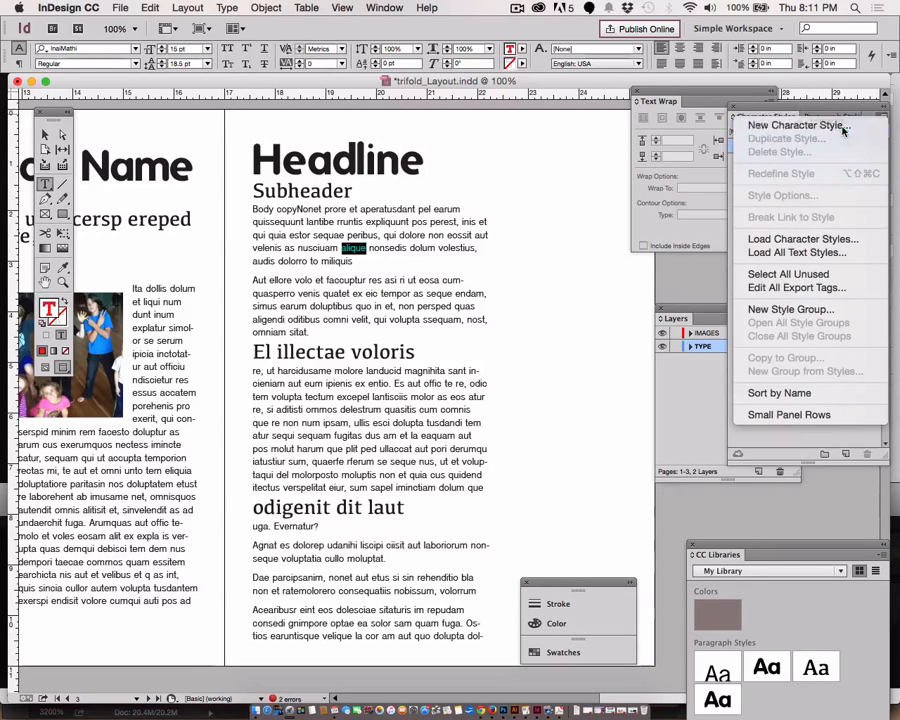
click(843, 125)
text(red)
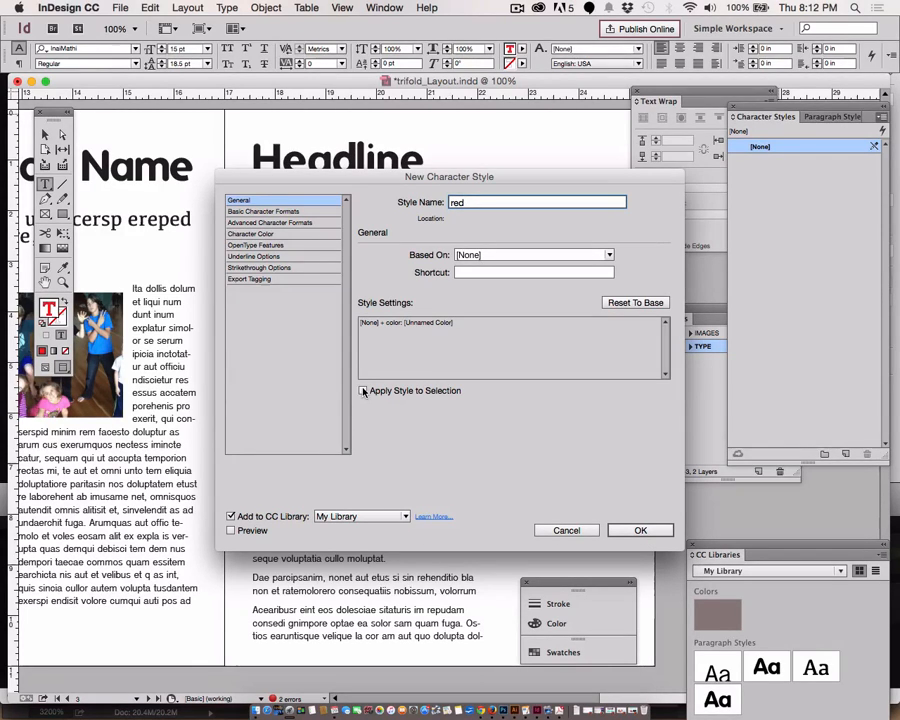
click(363, 391)
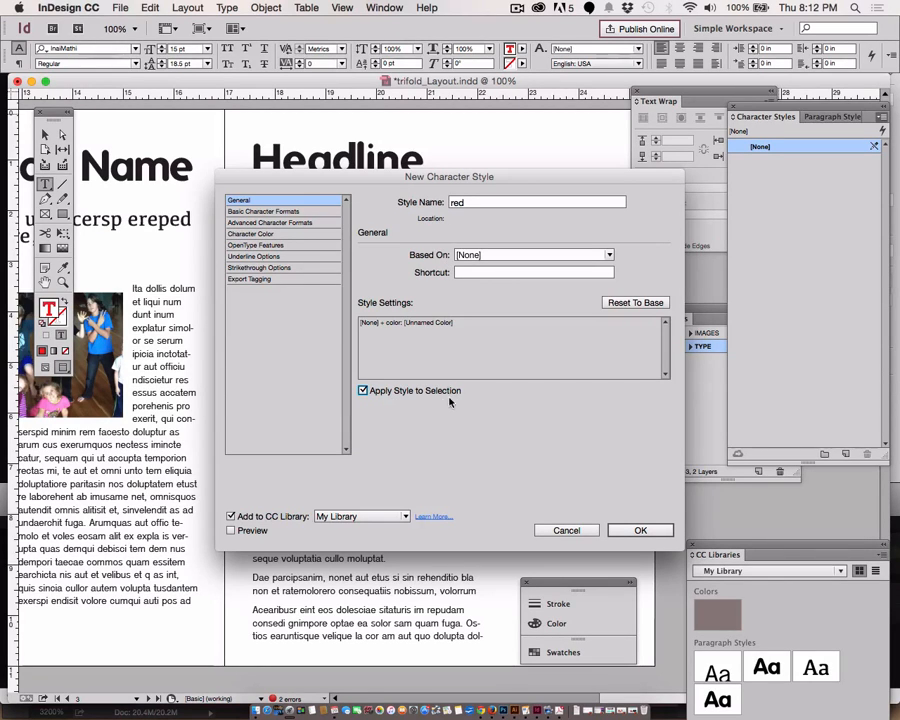
click(641, 531)
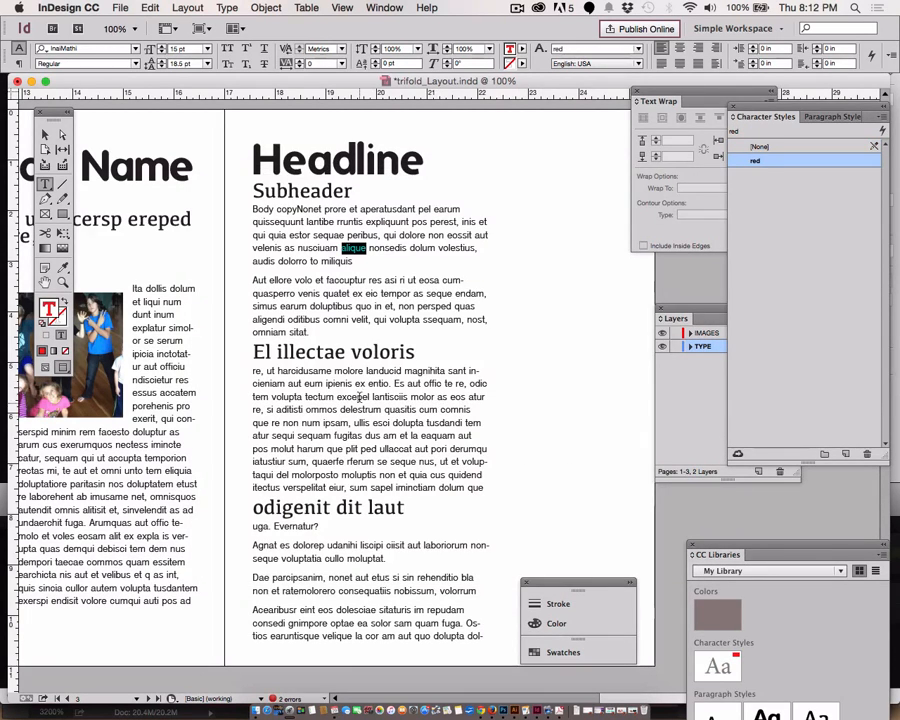
Apply the red character style to the word "entio" in the paragraph below "El illectae voloris".
click(378, 383)
double_click(377, 383)
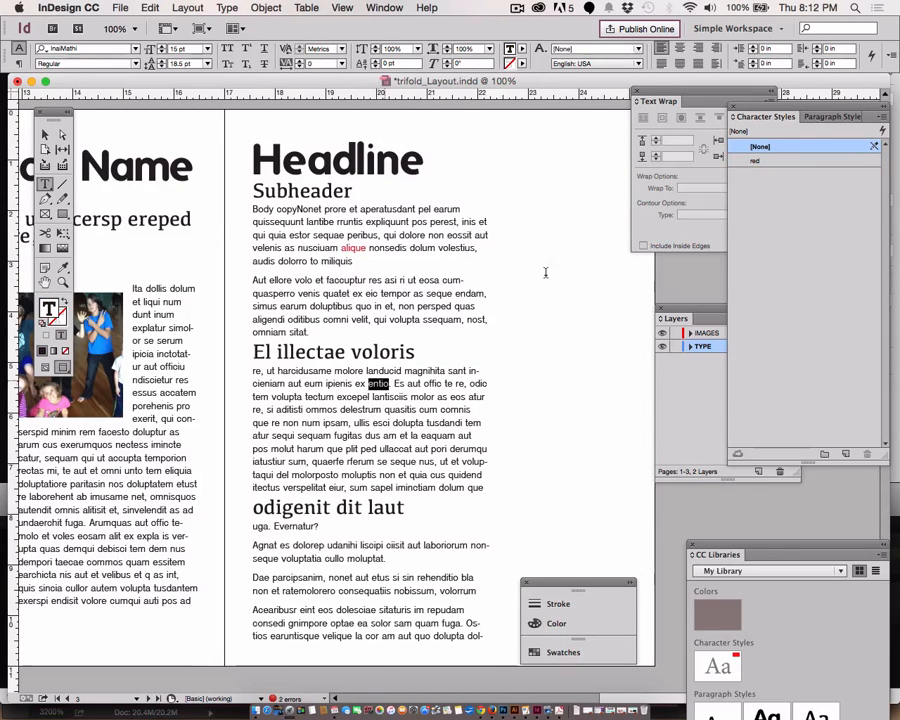
click(801, 160)
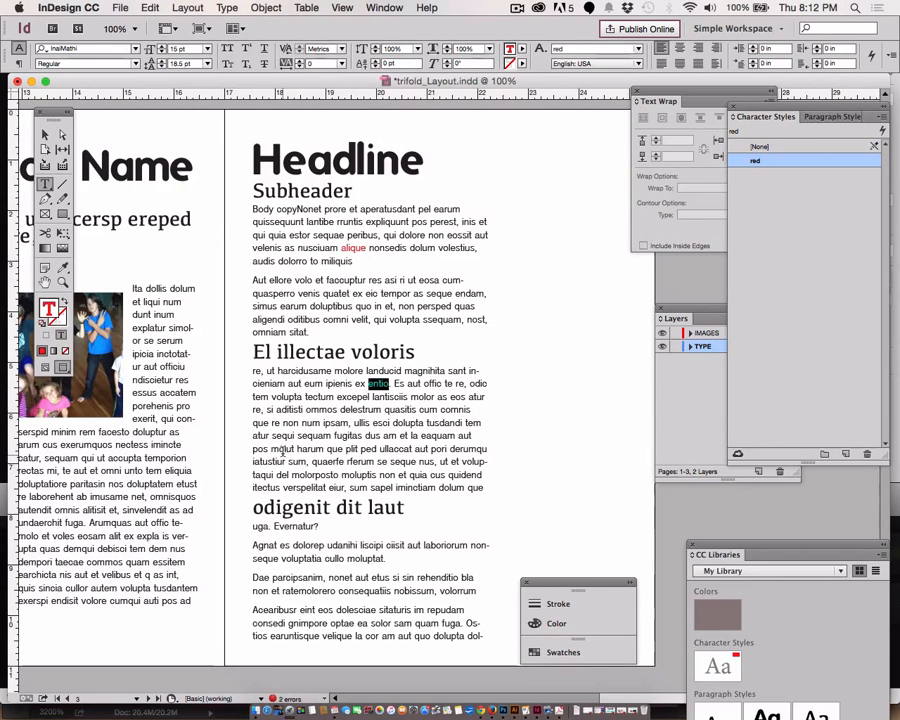
Try selecting the word "earum", its line, its paragraph and the whole story in turn.
triple_click(283, 450)
click(337, 449)
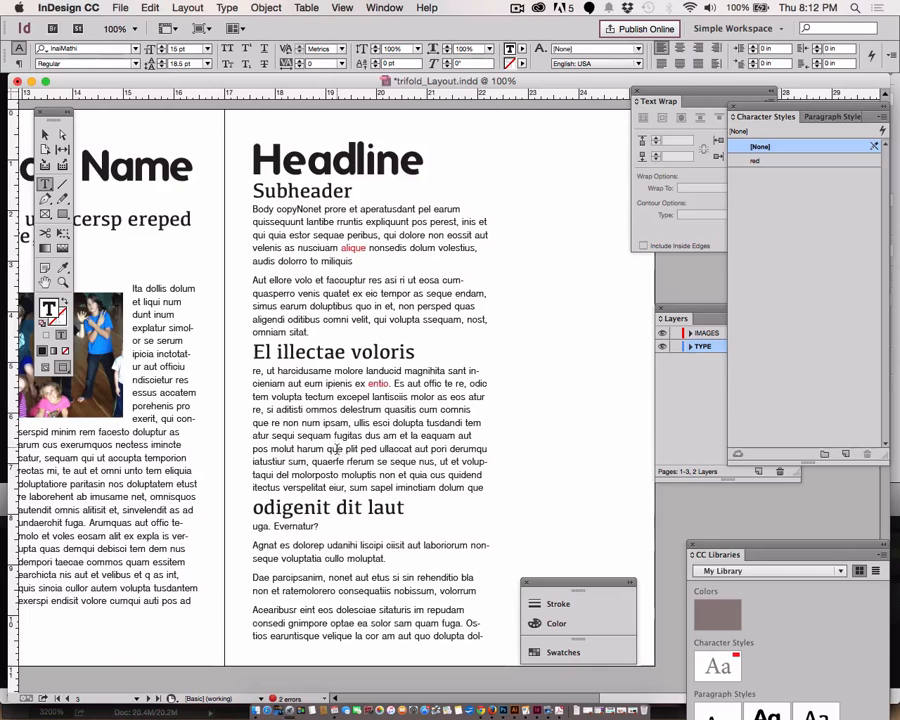
double_click(292, 307)
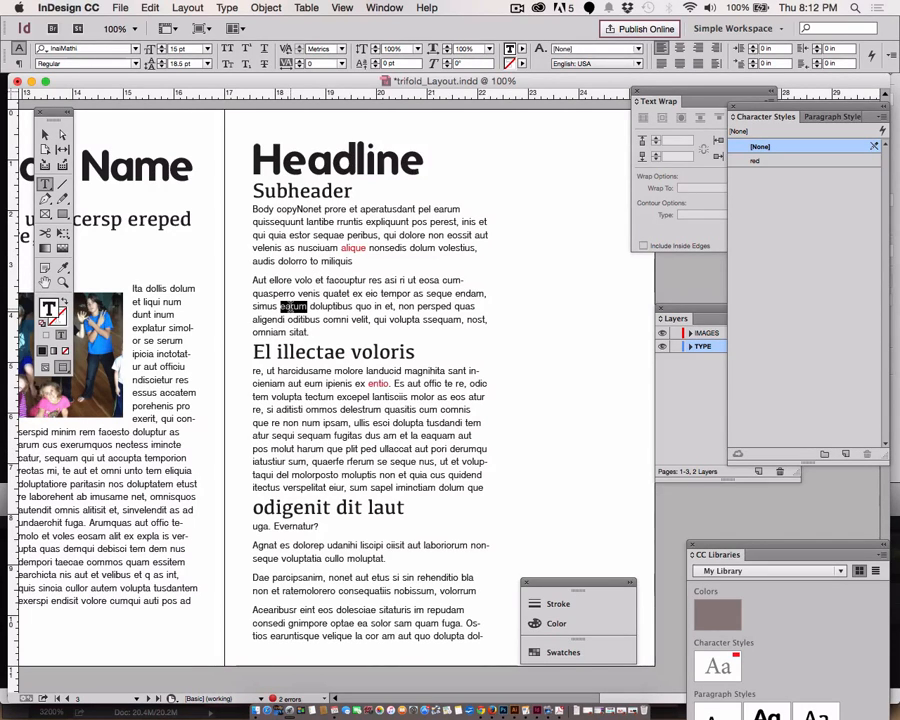
triple_click(292, 307)
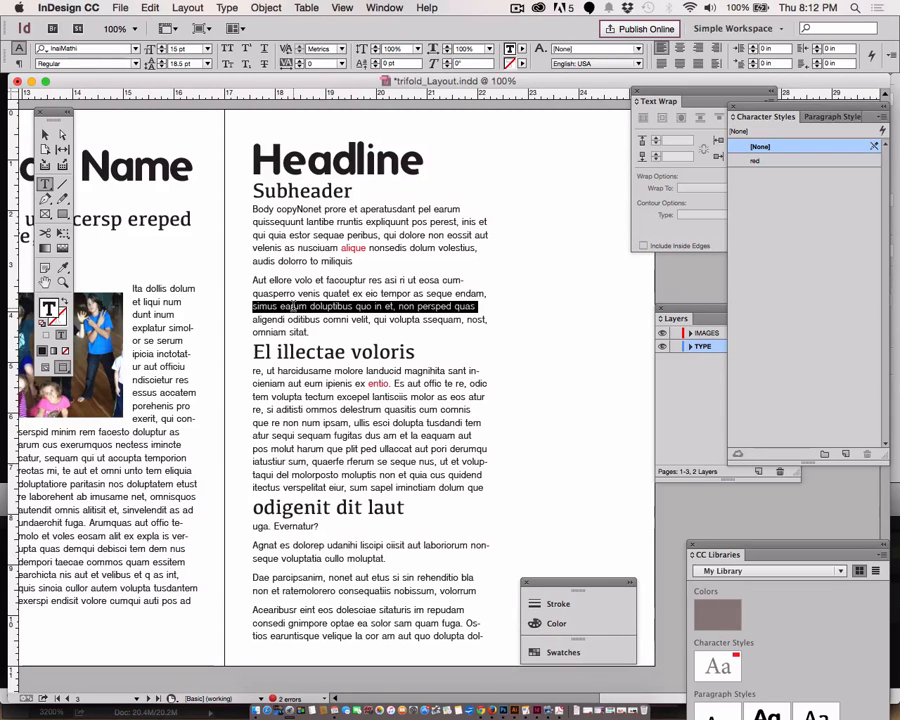
click(305, 300)
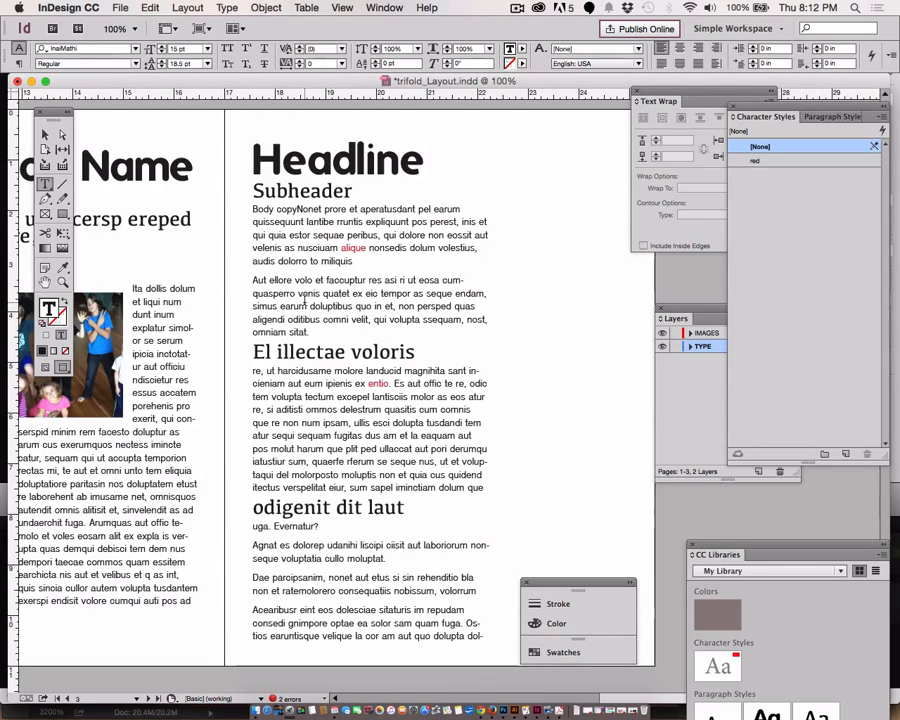
triple_click(305, 300)
click(305, 300)
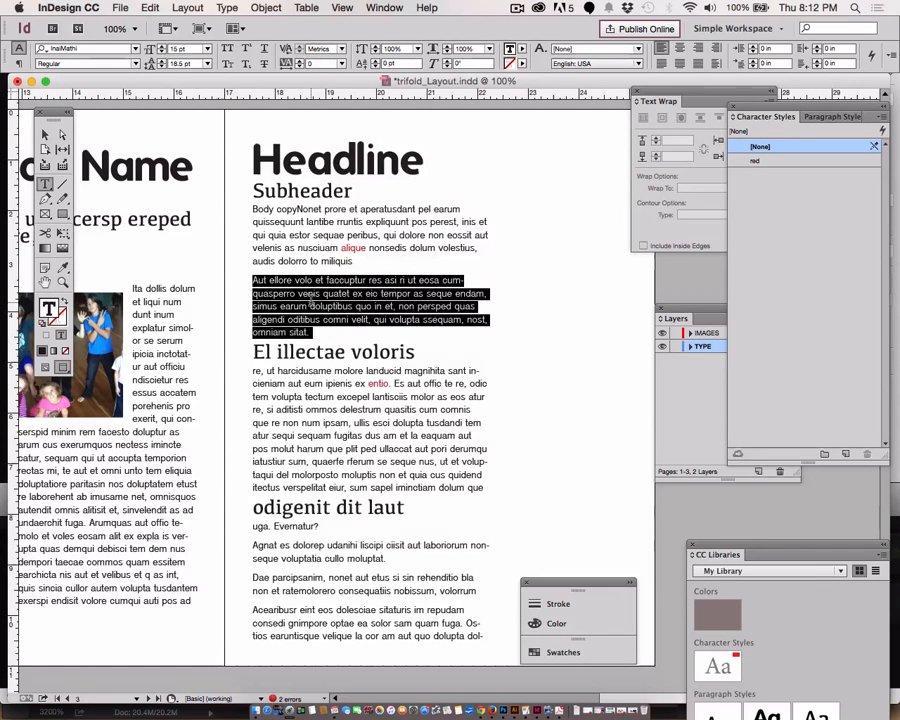
key(super+a)
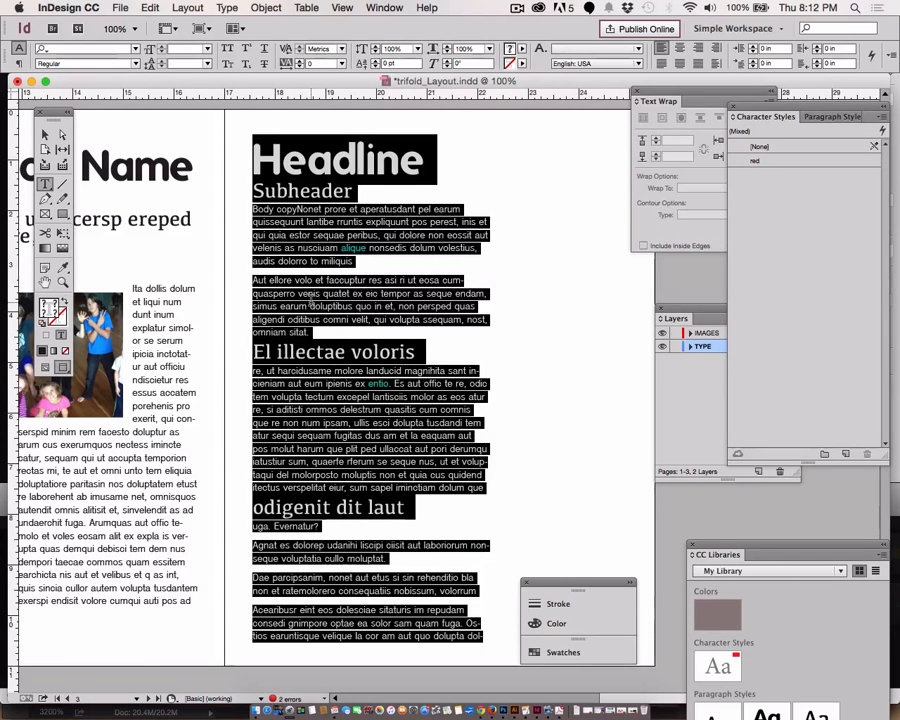
click(312, 297)
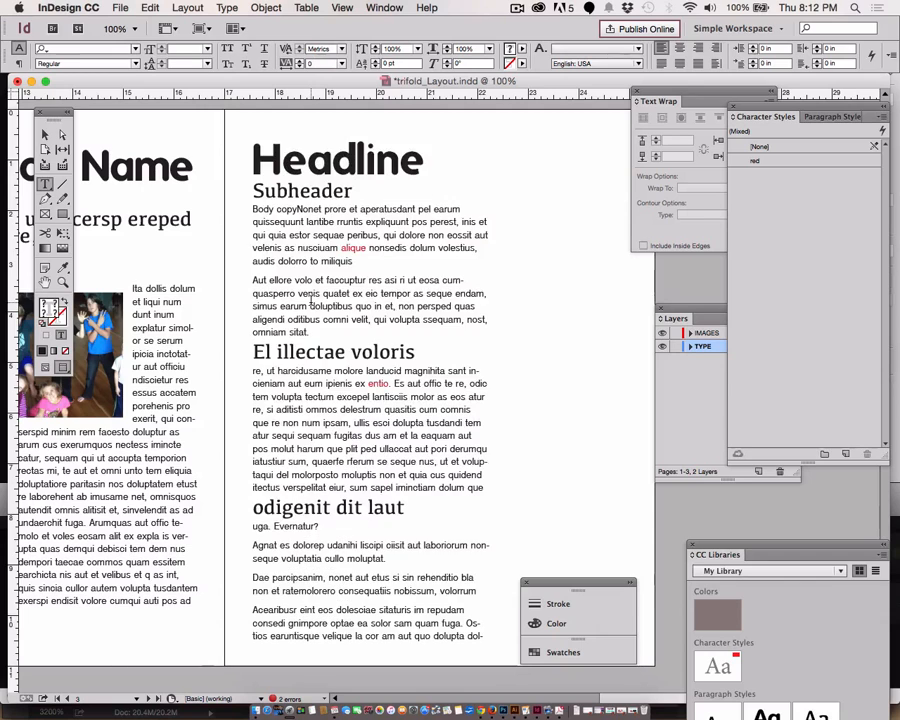
Apply the red character style to the words "fugitas" and "dolesciae" in the body copy.
double_click(348, 436)
click(805, 163)
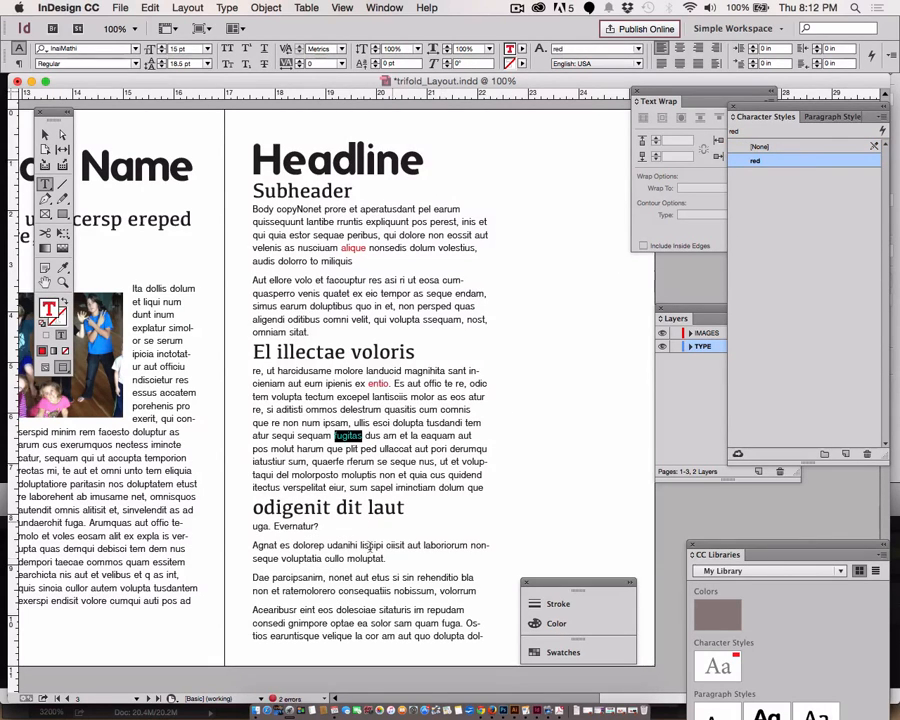
double_click(356, 610)
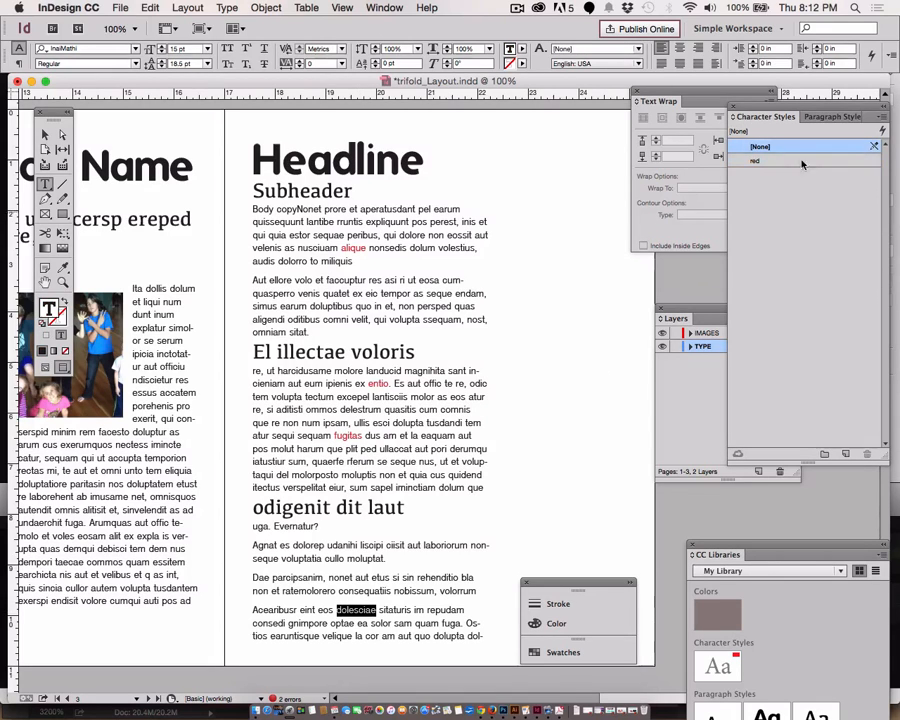
click(760, 163)
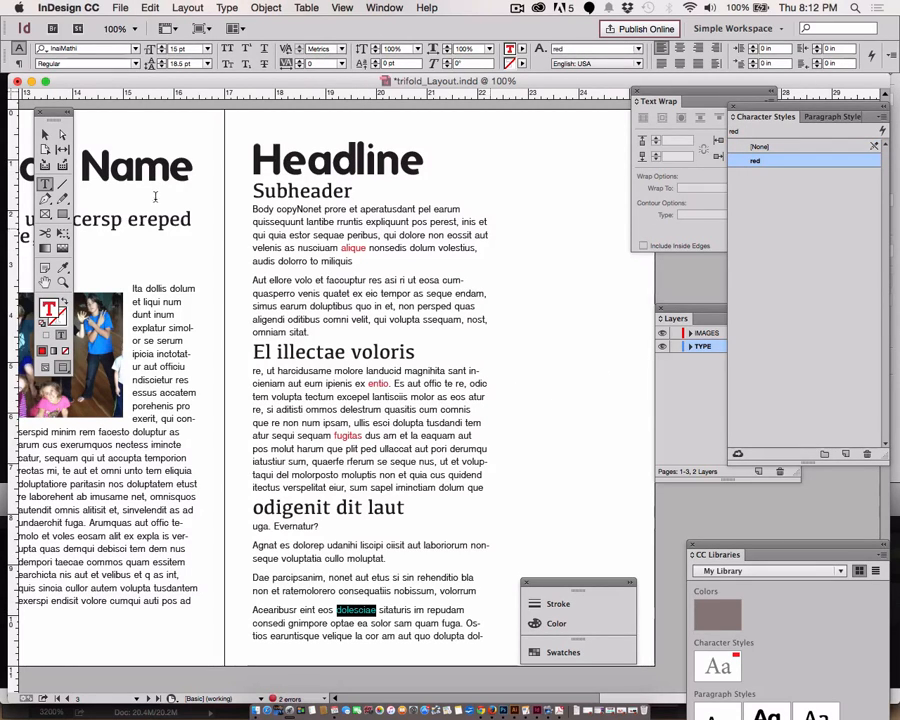
With nothing selected, change the red character style's character colour to C=0 M=100 Y=0 K=0.
click(45, 134)
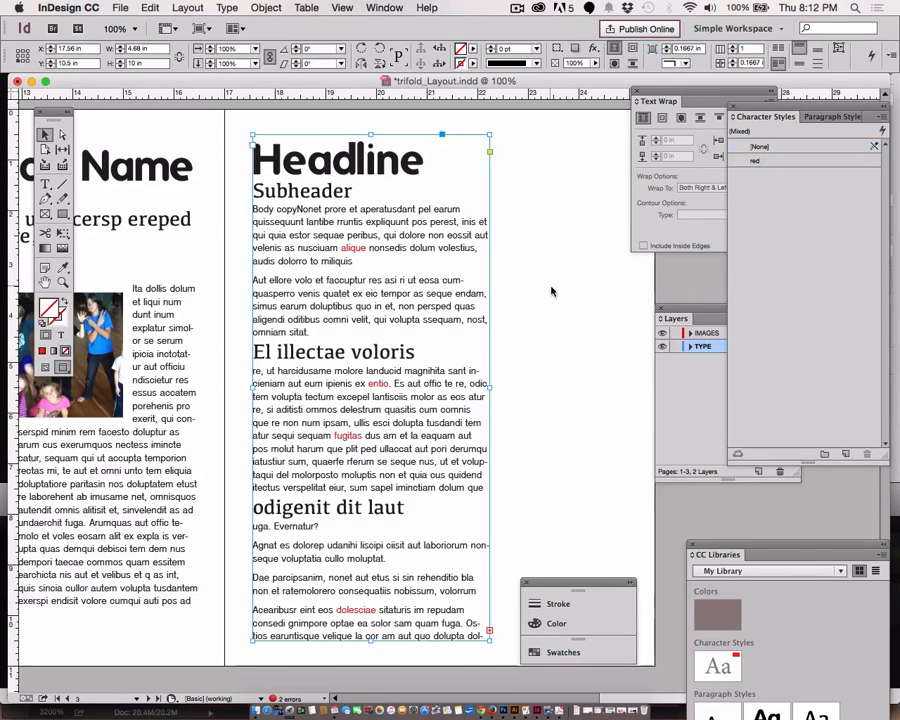
click(552, 290)
click(790, 302)
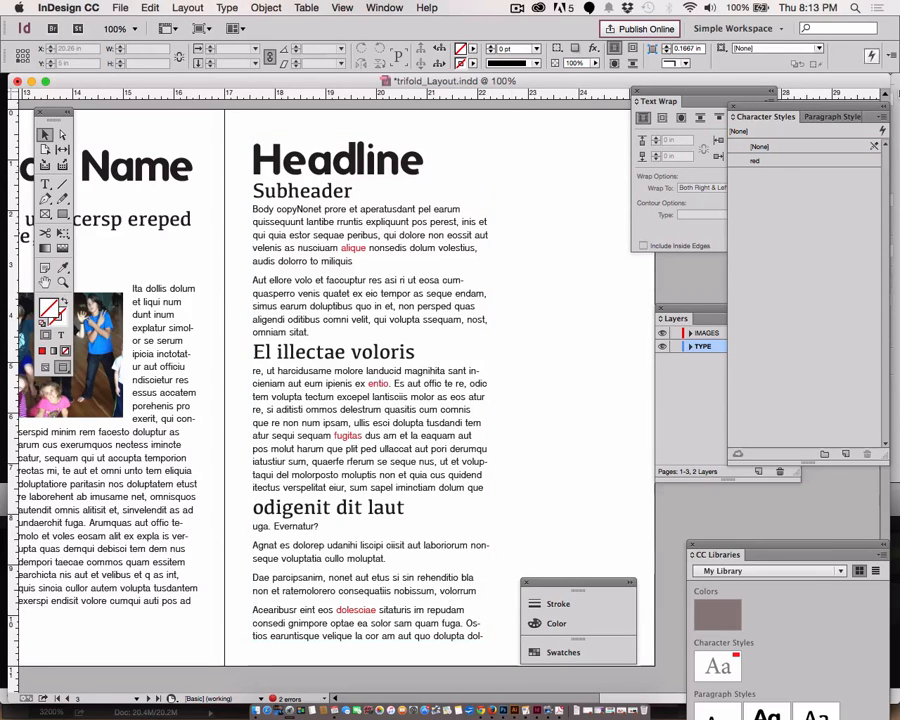
double_click(788, 164)
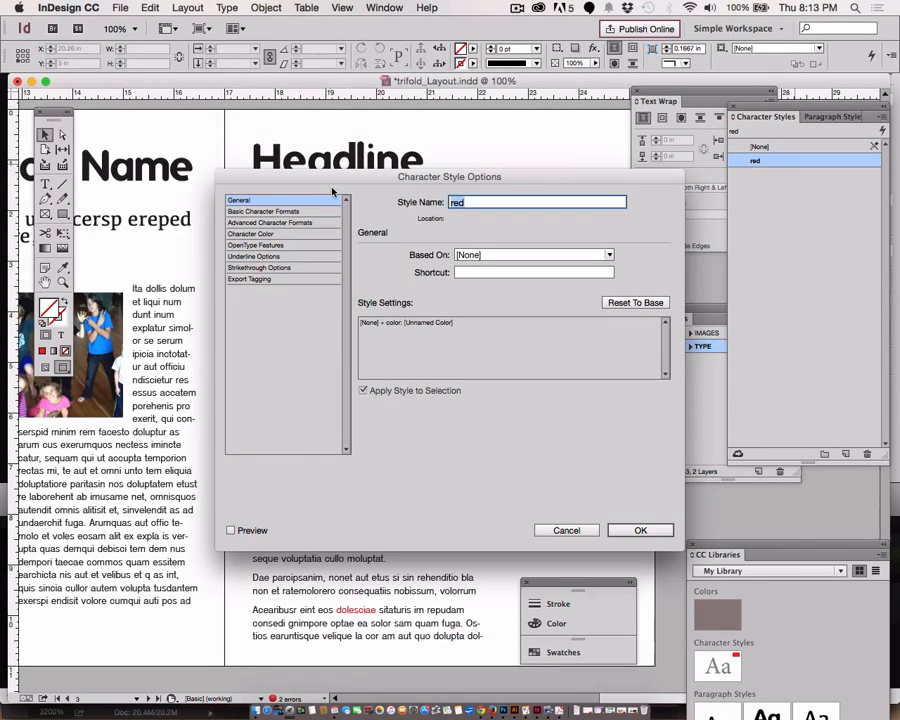
click(281, 213)
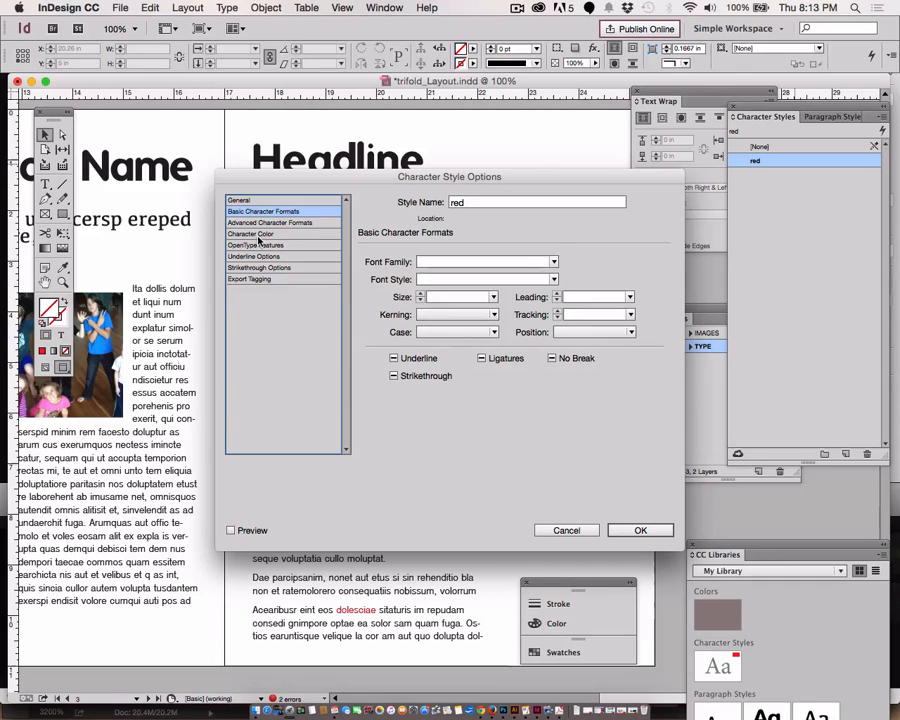
click(276, 236)
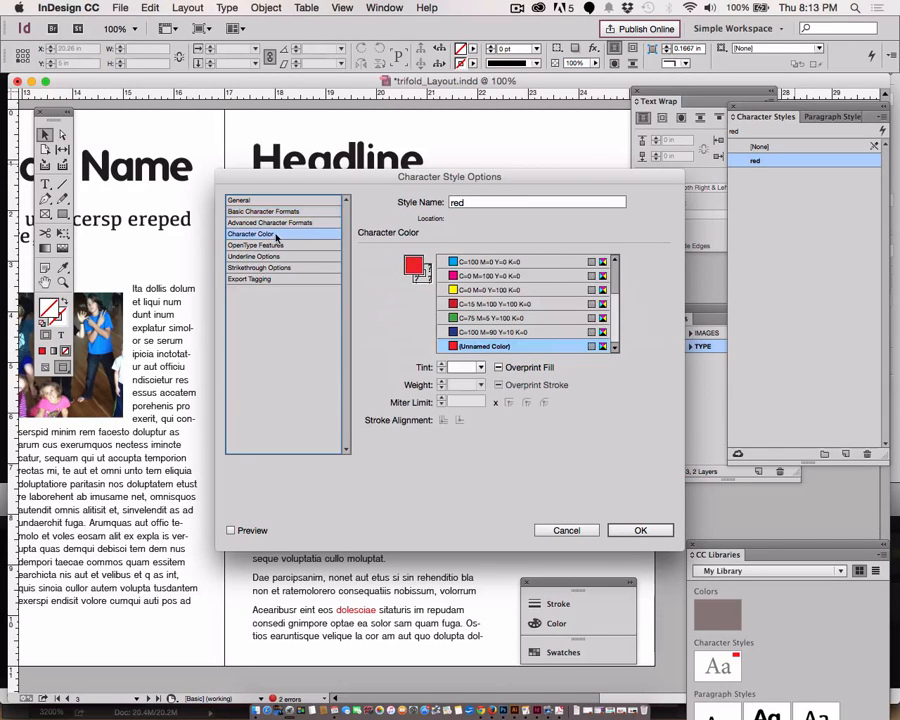
click(463, 276)
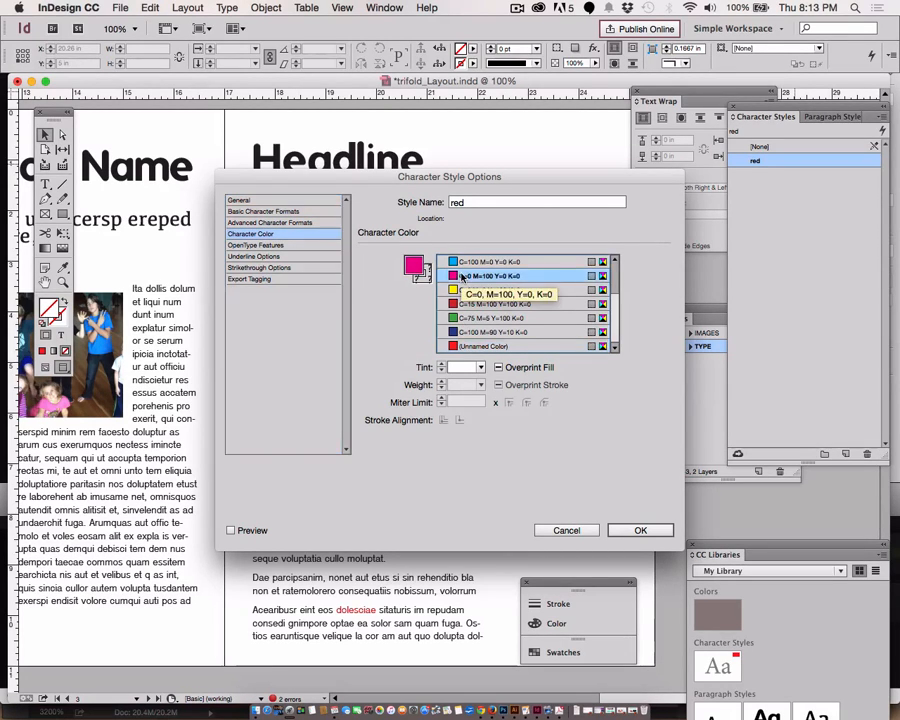
click(637, 529)
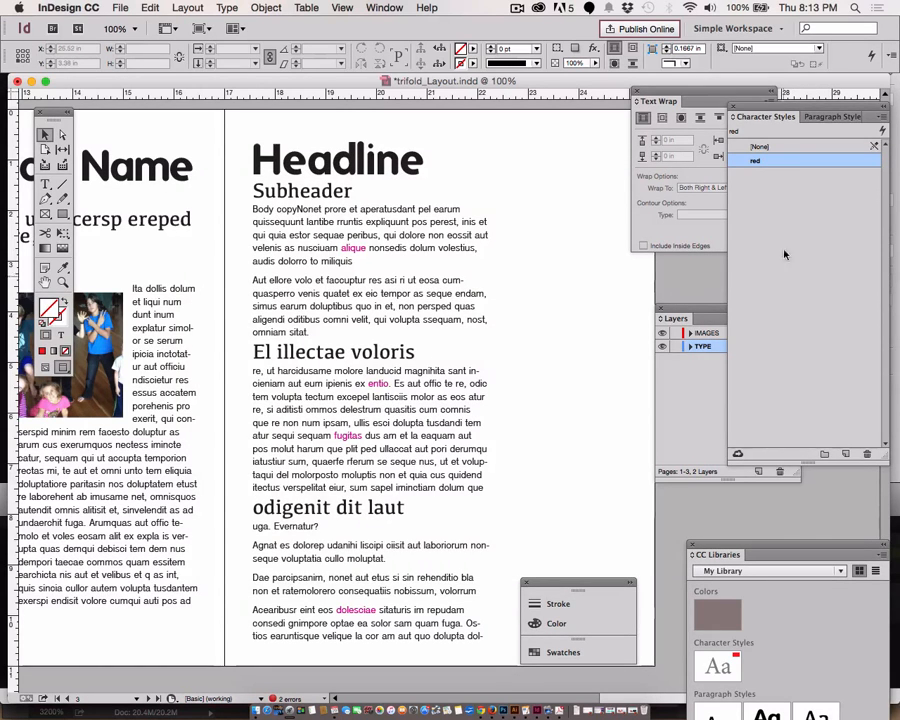
Set the red character style's font family to Folks-Bold.
double_click(814, 161)
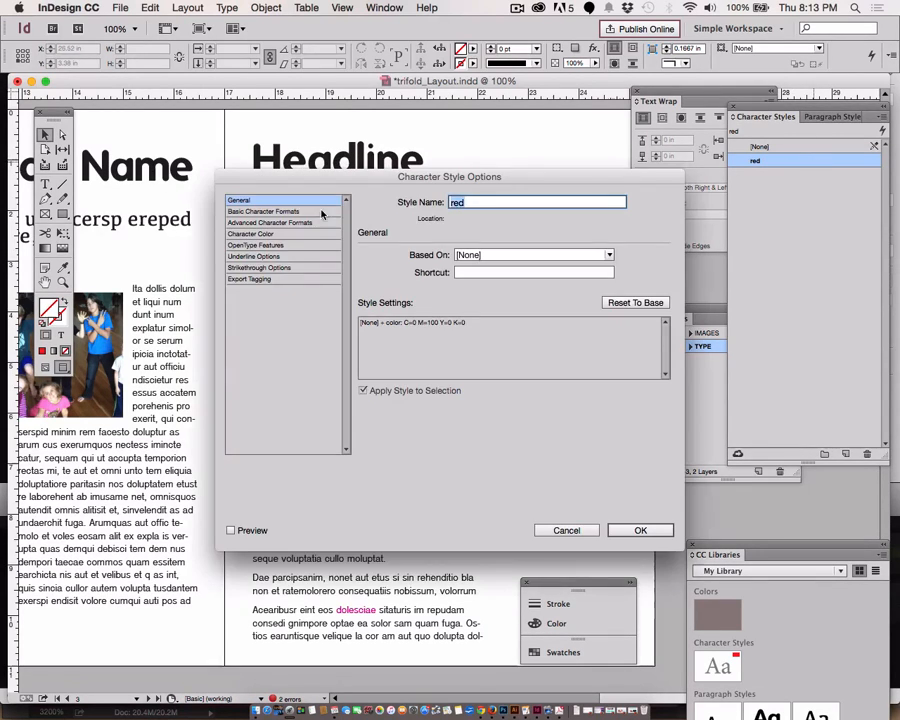
click(288, 212)
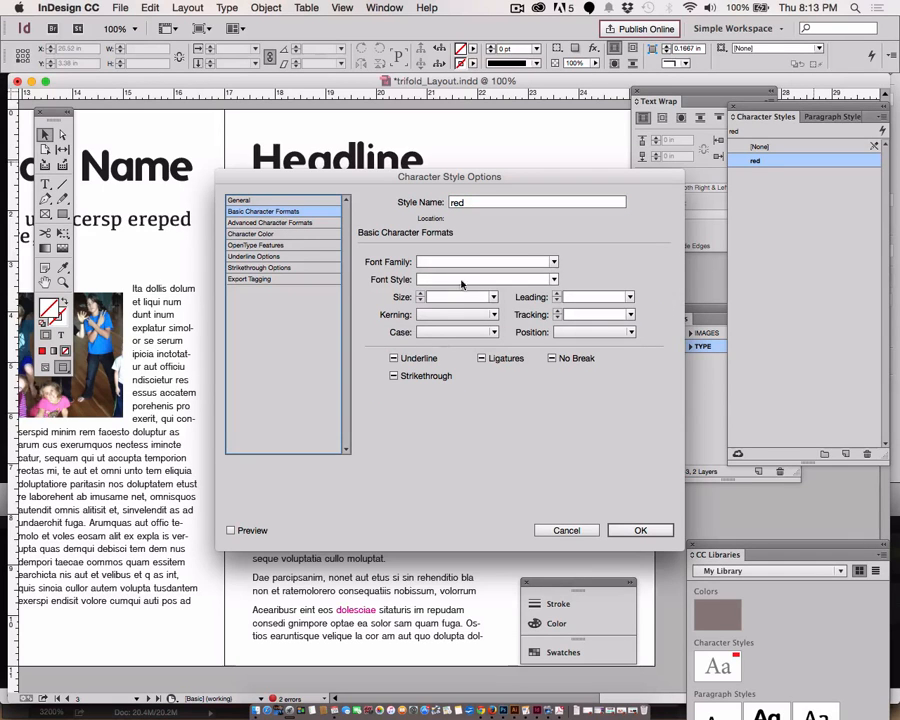
click(554, 262)
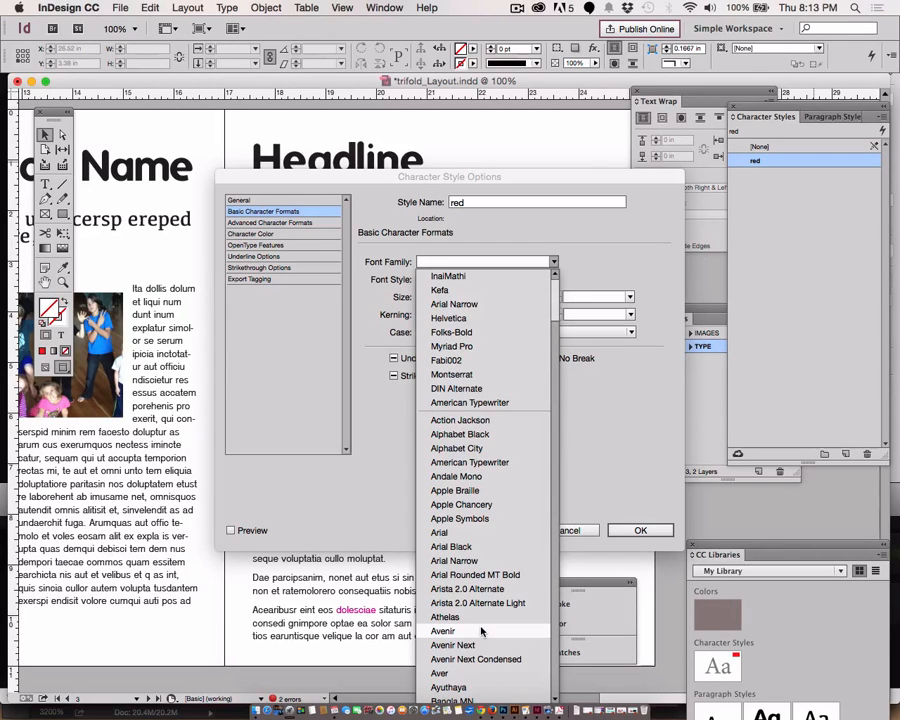
click(461, 336)
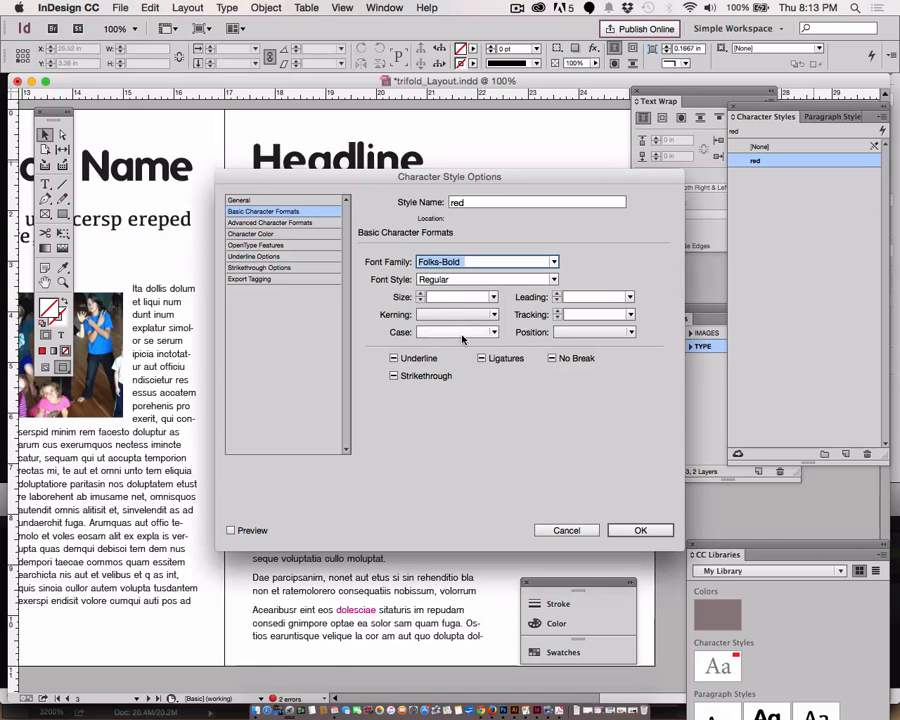
click(638, 531)
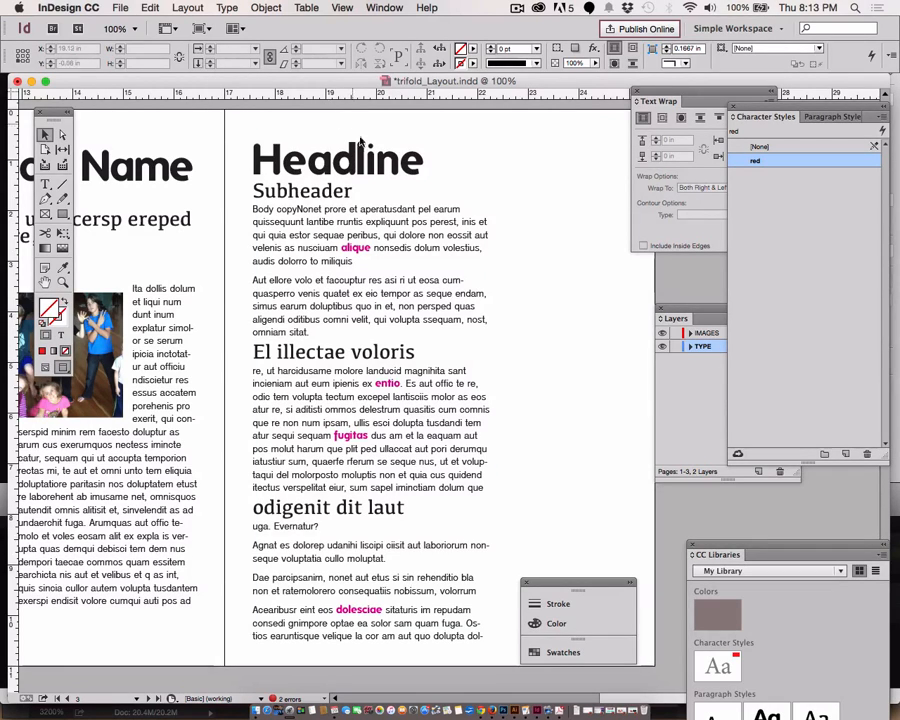
Apply the red character style to the words "Headline" and "Subheader" above the body copy, then deselect the text.
key(t)
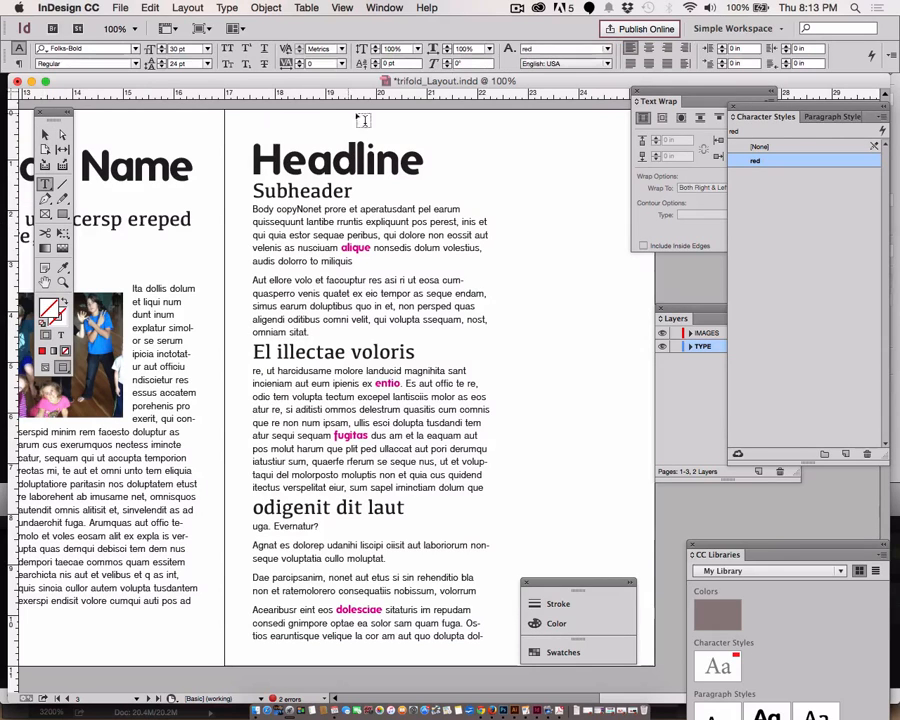
double_click(308, 160)
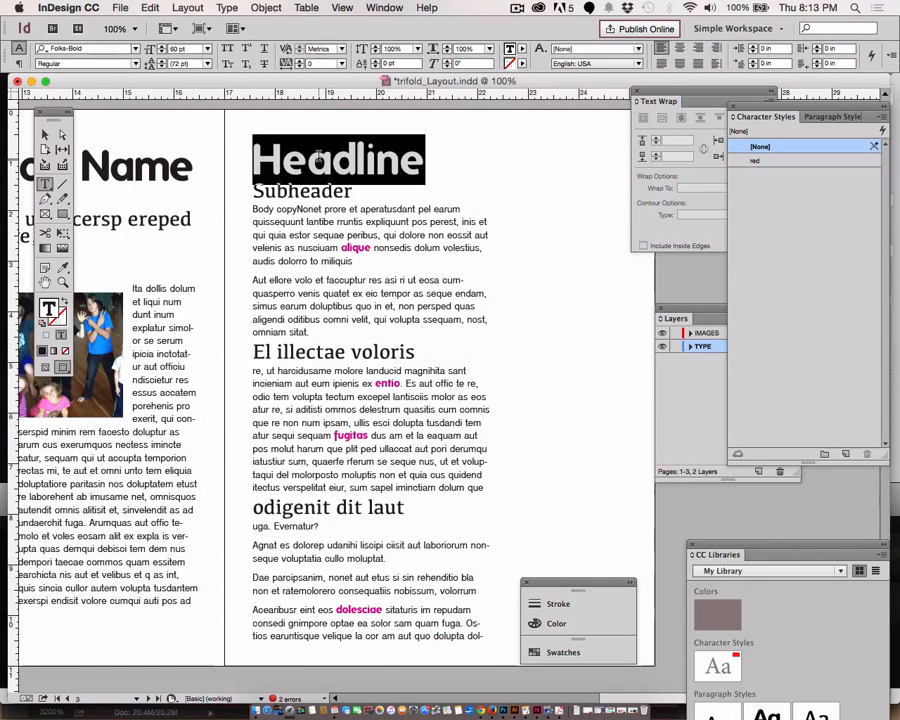
click(756, 162)
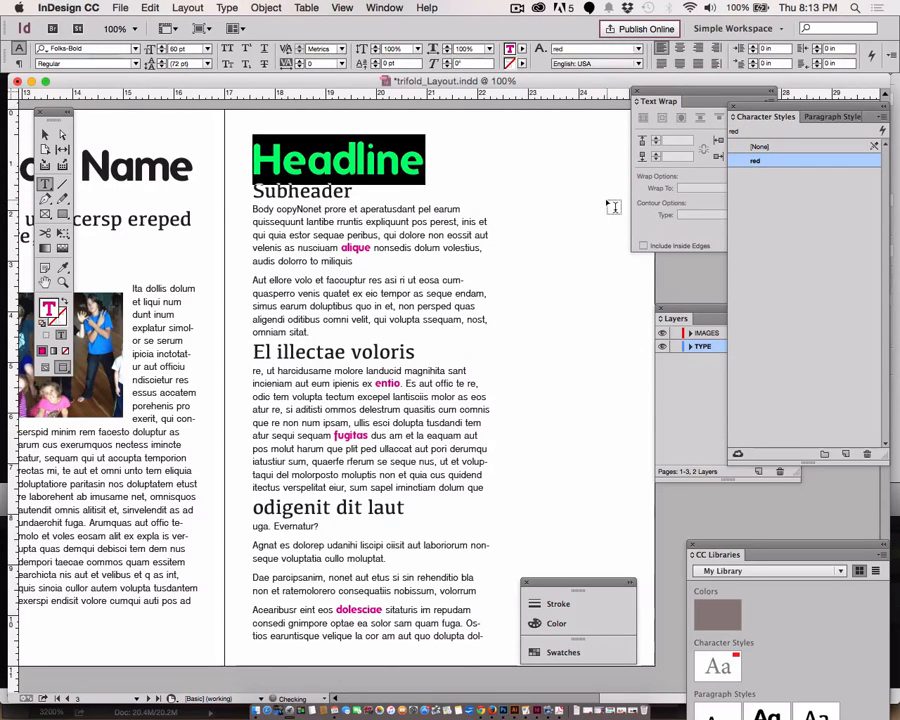
click(528, 193)
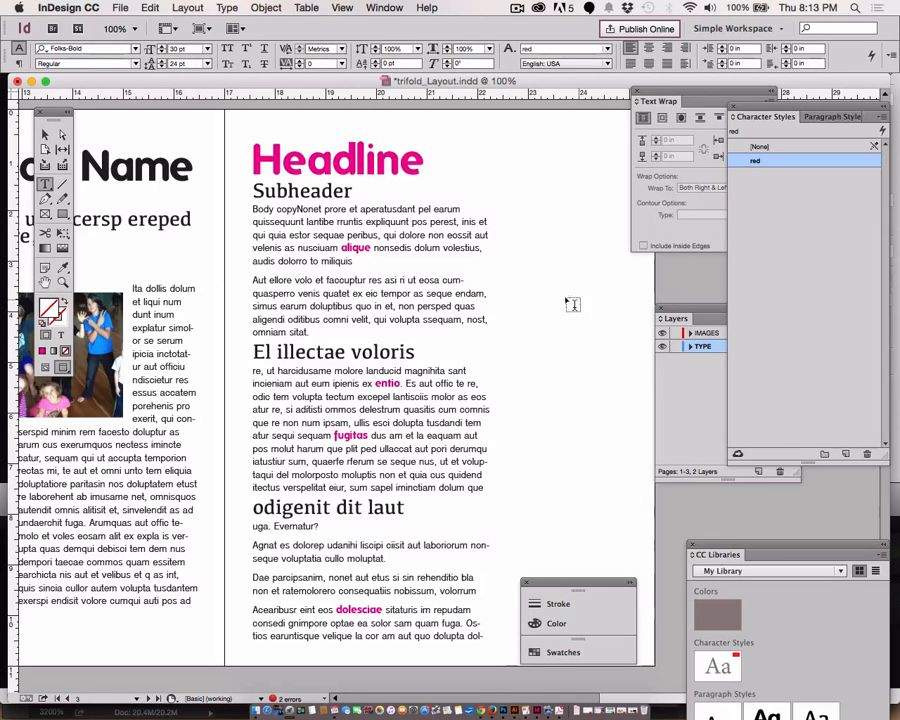
click(322, 191)
double_click(322, 191)
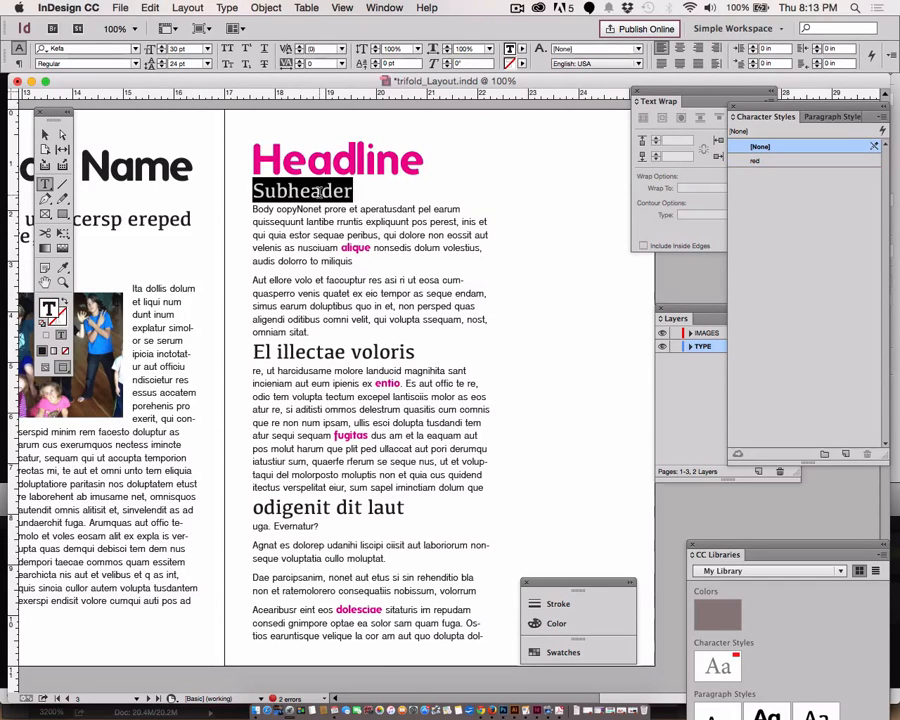
click(762, 163)
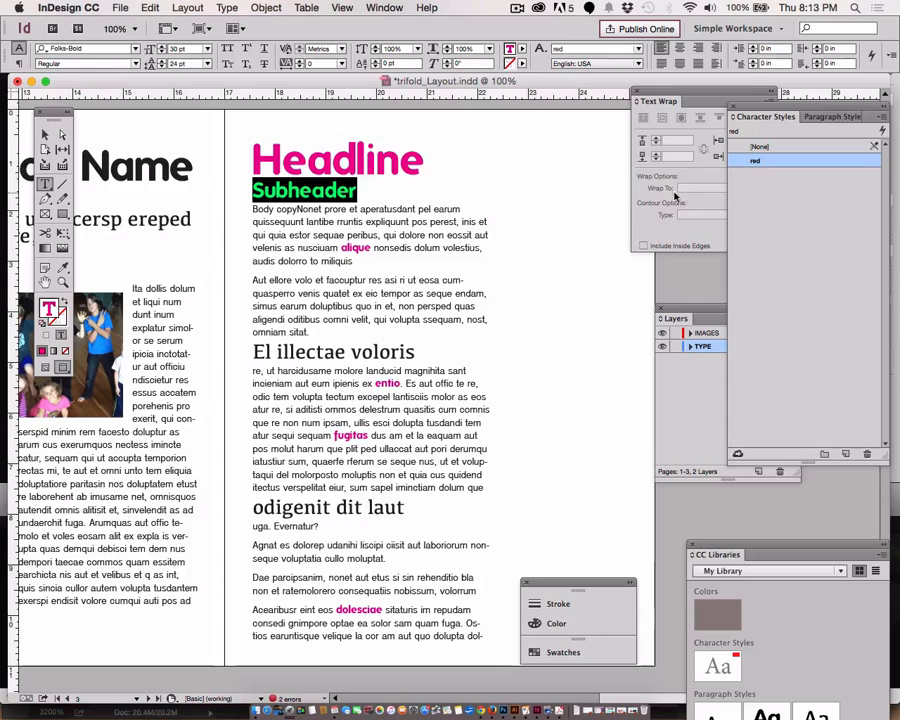
click(534, 212)
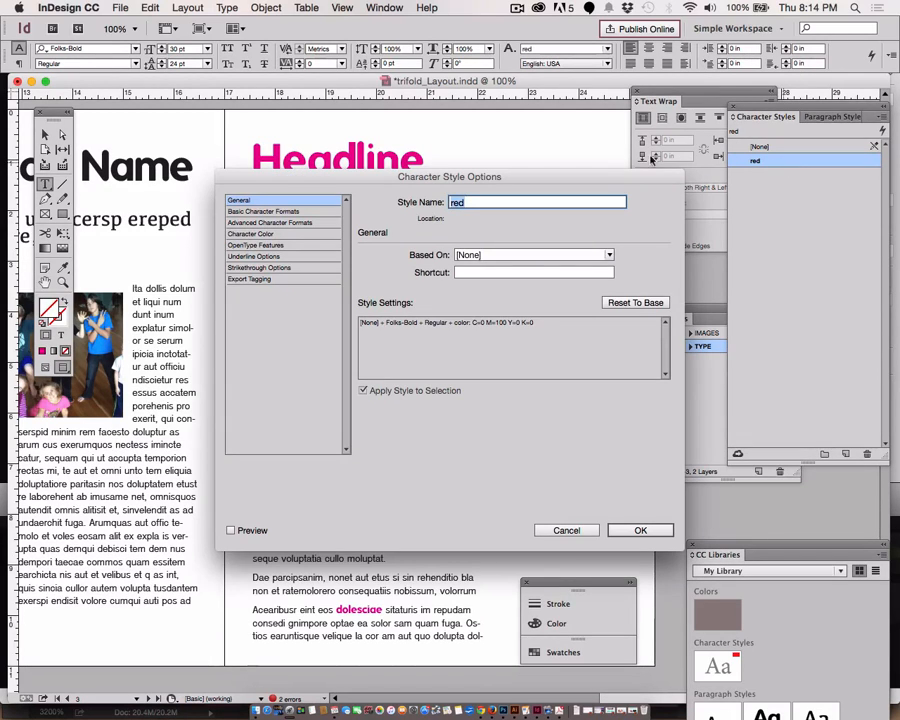
Clear the font family from the red character style so that it no longer defines a typeface.
click(281, 212)
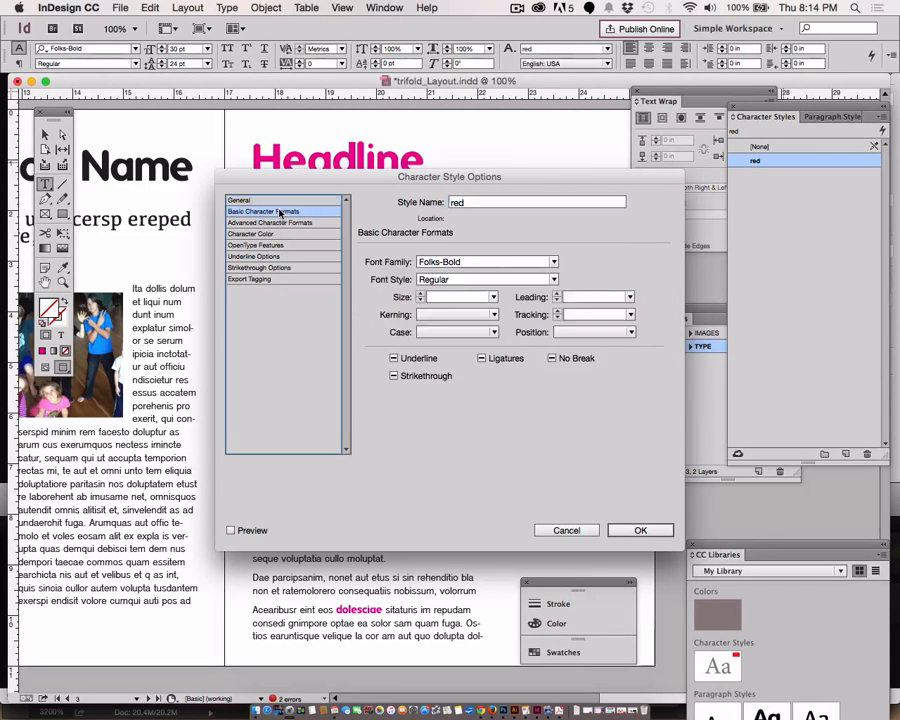
click(479, 262)
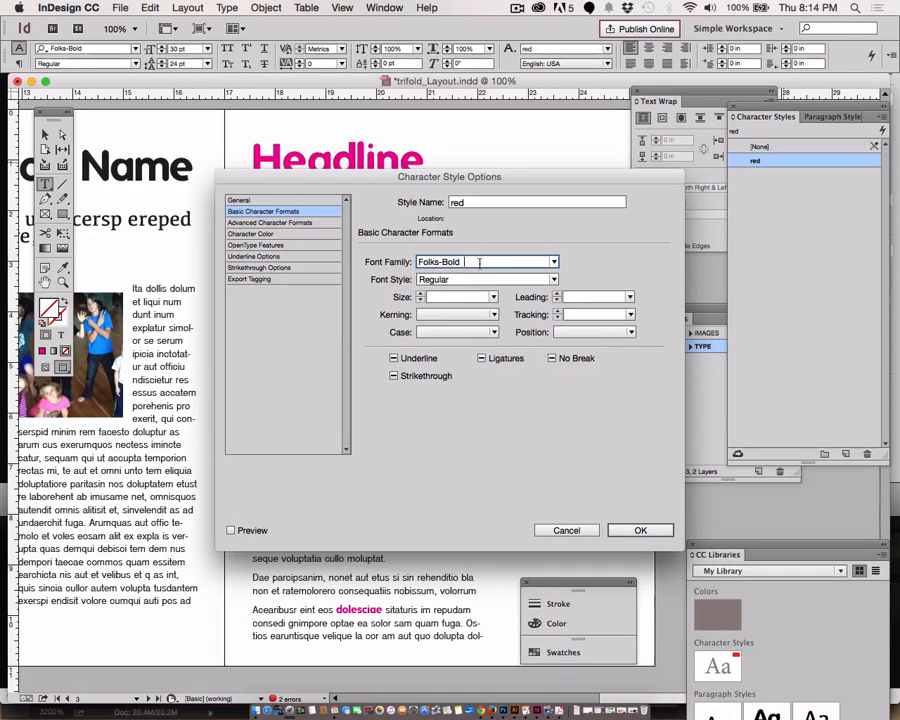
drag(479, 262, 385, 263)
key(BackSpace)
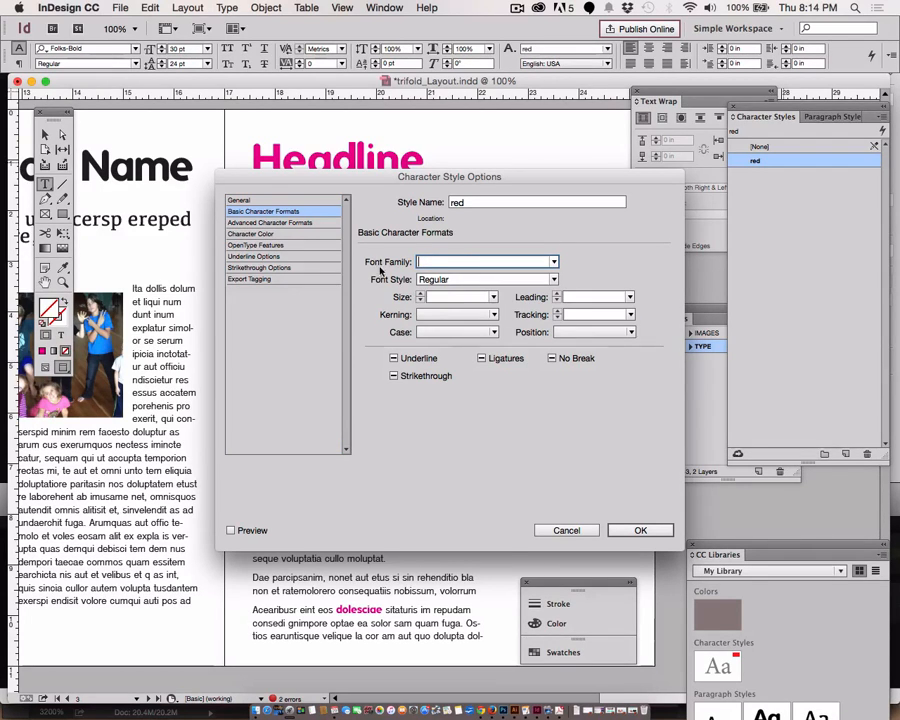
click(651, 531)
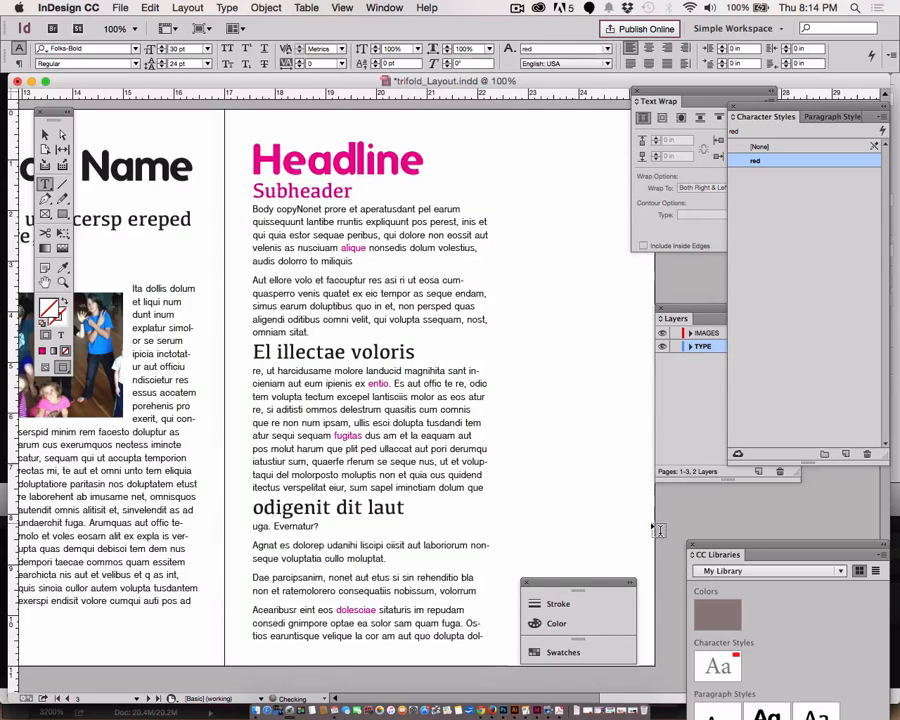